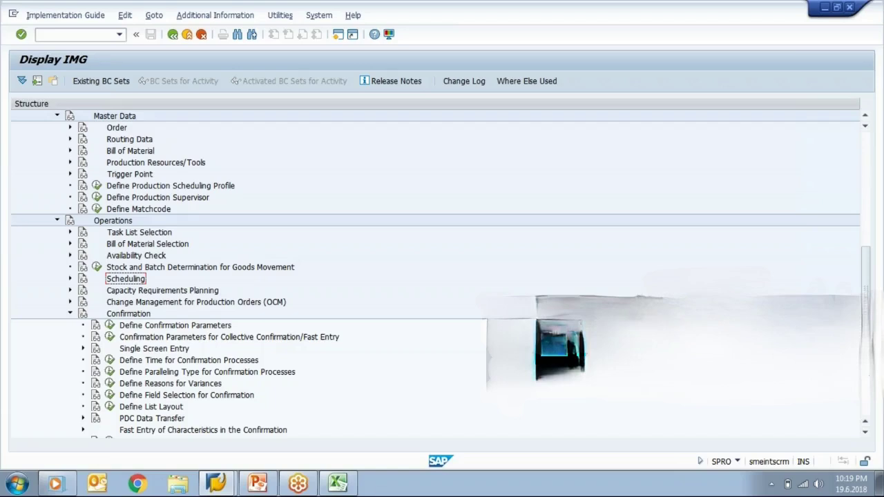
Create a new entry under Define Confirmation Parameters for plant ANJ and order type ZP01.
left_click(109, 325)
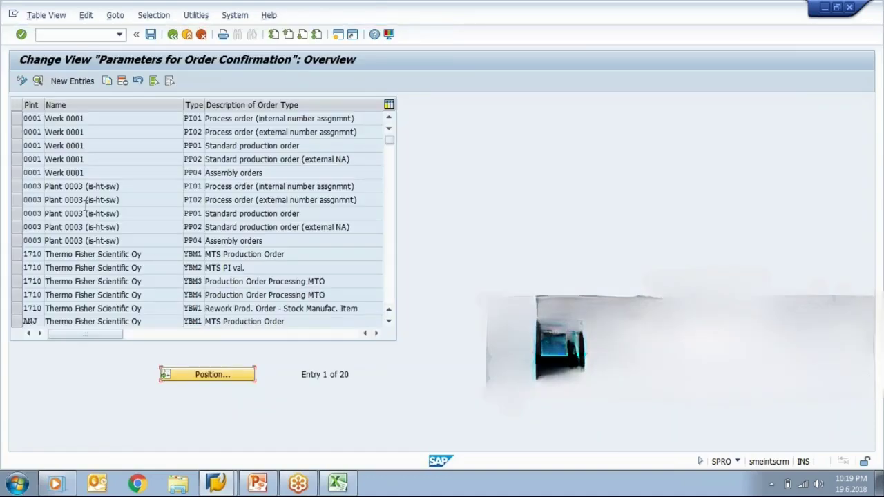
left_click(69, 81)
left_click(90, 104)
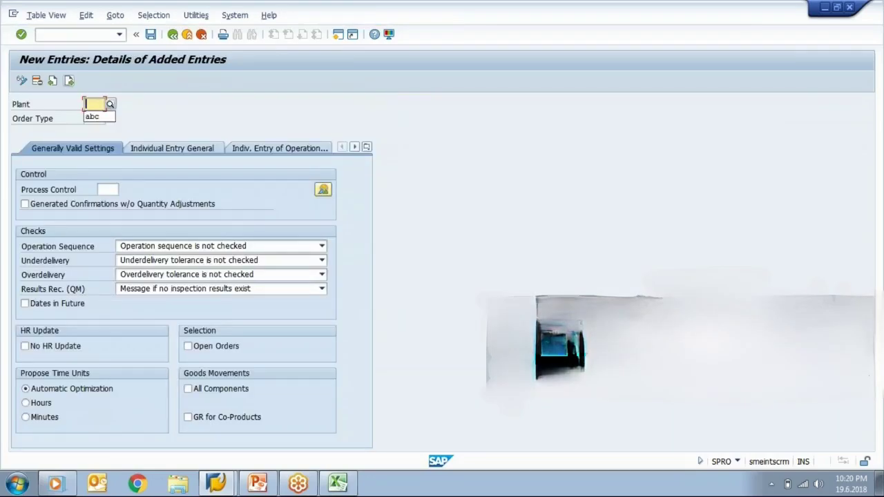
type("anuj")
key("BackSpace")
key("BackSpace")
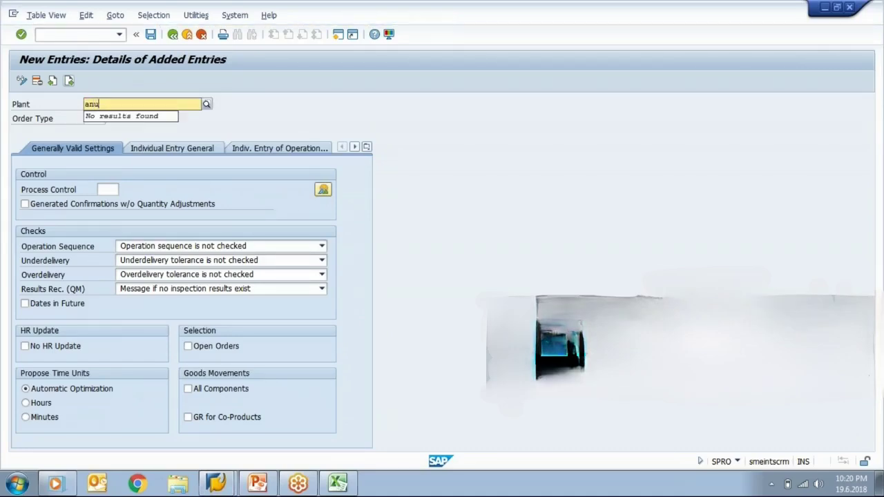
type("j")
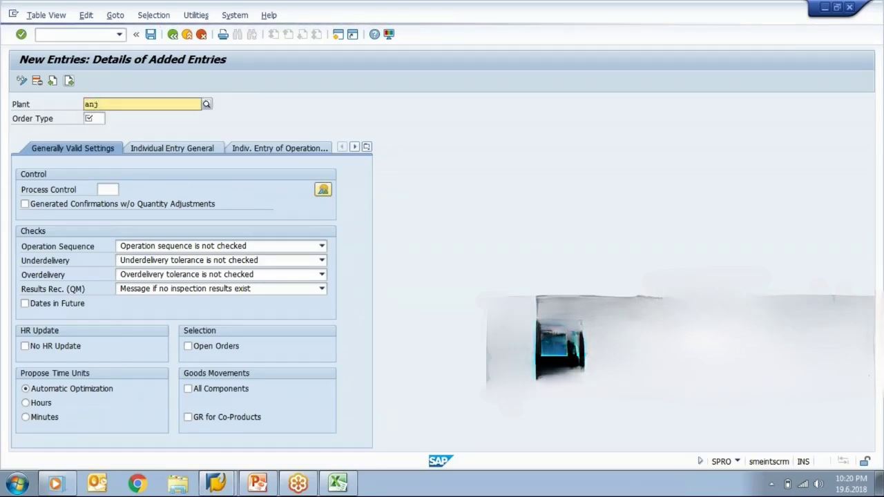
key("Return")
key("Tab")
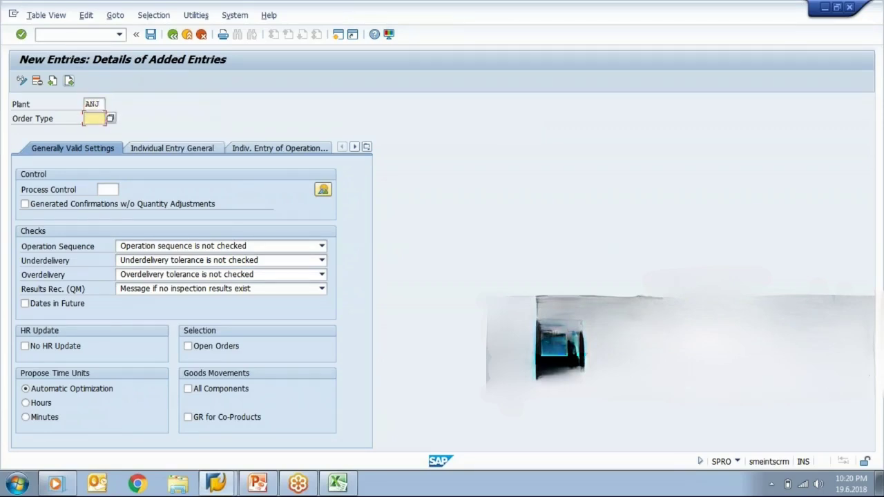
type("zp01")
key("Return")
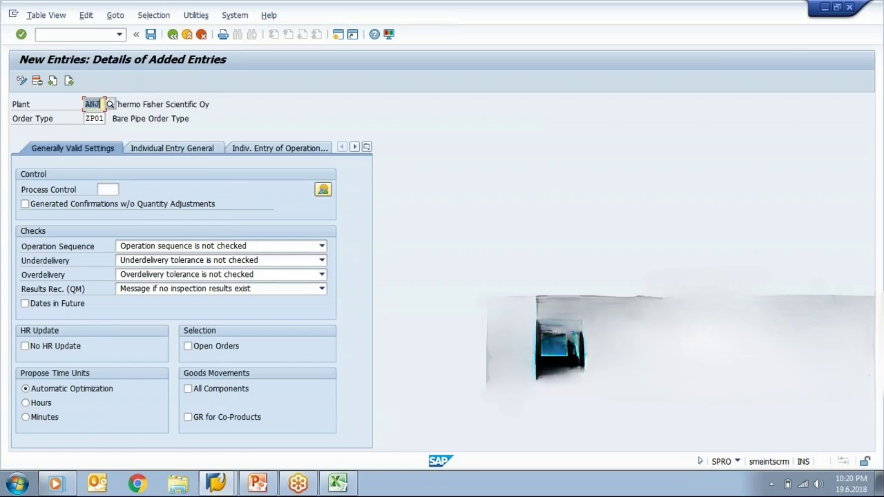
Set the underdelivery and overdelivery checks to error when the tolerance is breached, and include all components in goods movements.
left_click(110, 188)
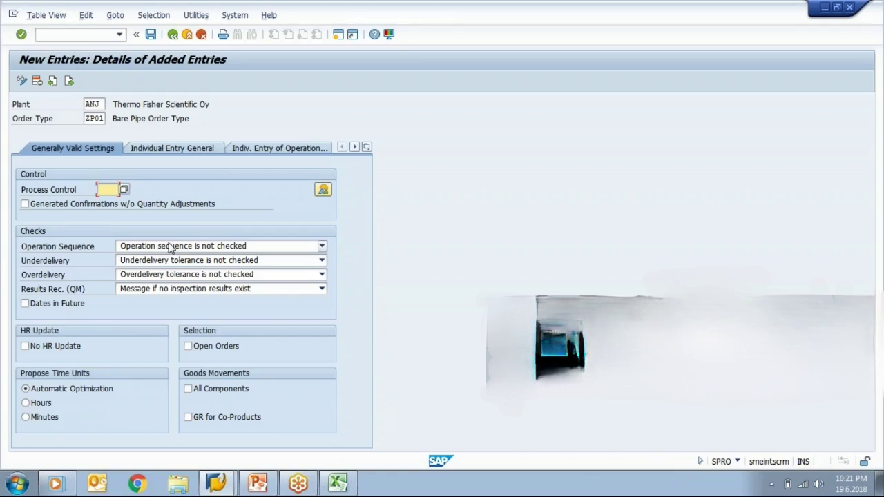
left_click(170, 247)
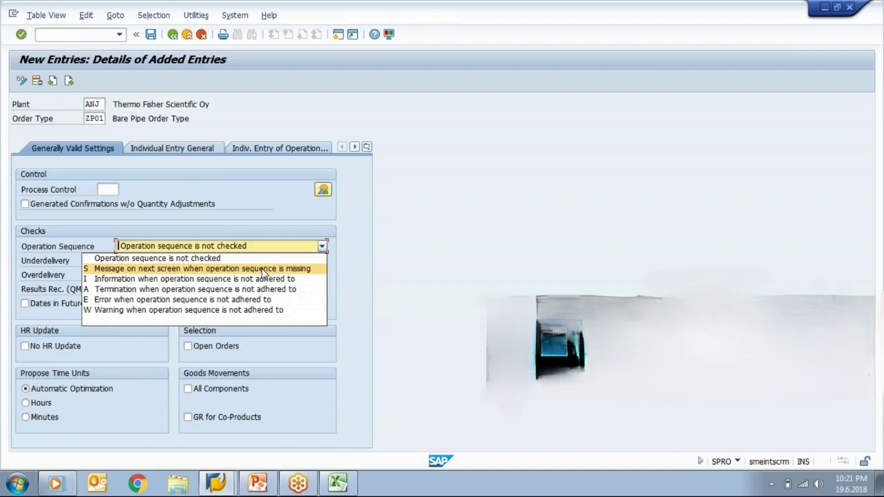
left_click(529, 244)
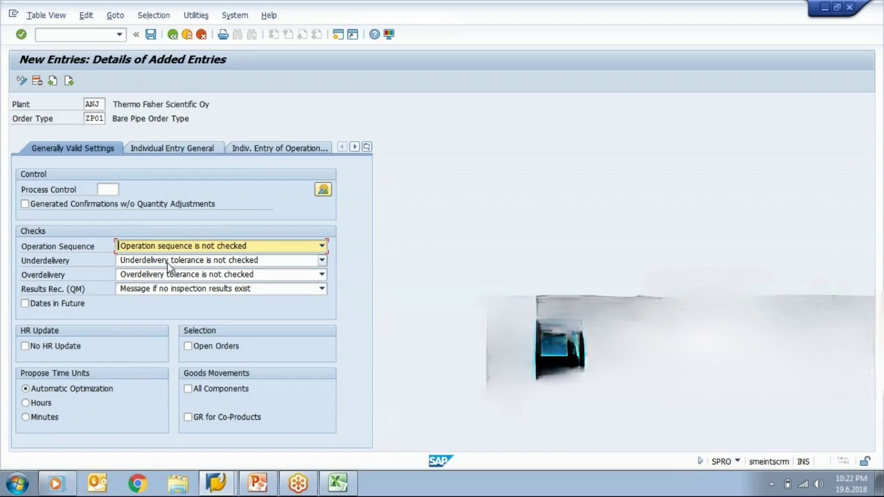
left_click(169, 267)
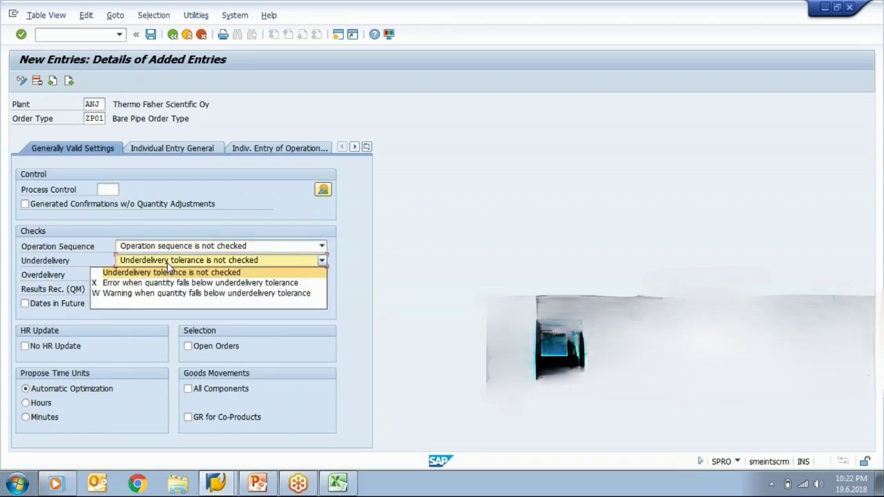
left_click(263, 283)
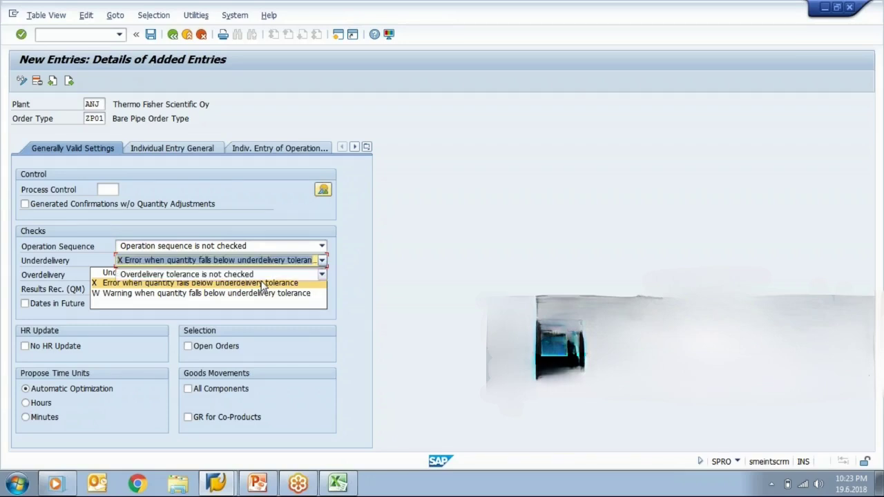
left_click(177, 274)
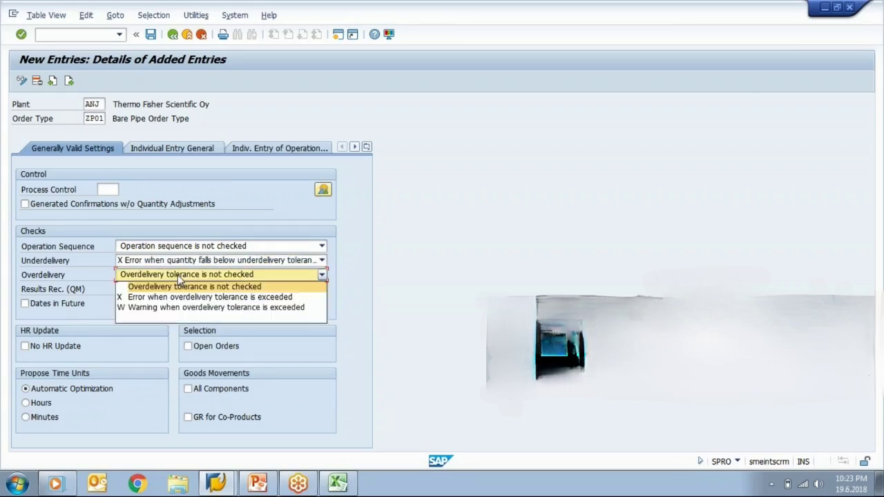
left_click(257, 298)
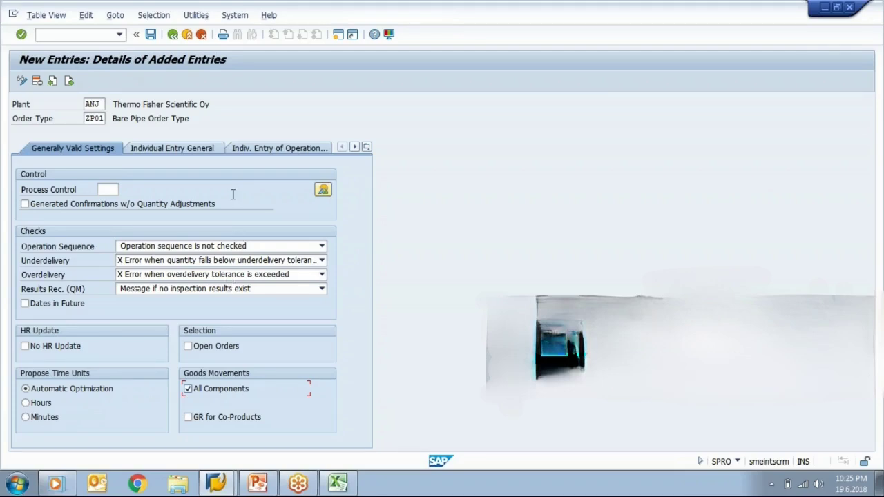
In the general individual entry settings, choose Partial confirmation as the confirmation type and enable the Goods Movements error log.
left_click(191, 156)
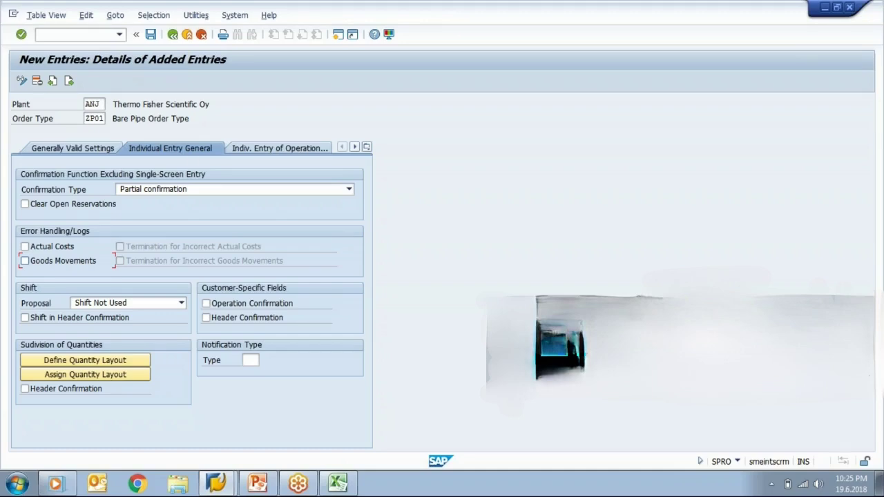
left_click(176, 191)
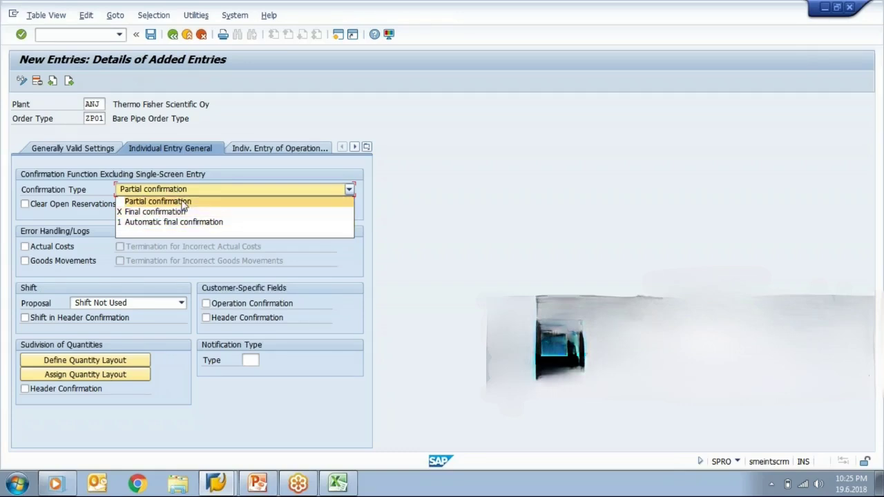
left_click(183, 201)
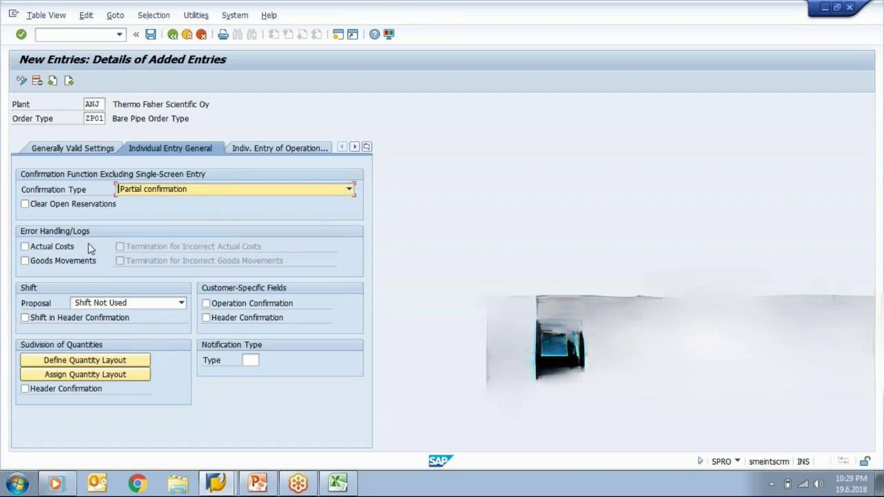
left_click(78, 265)
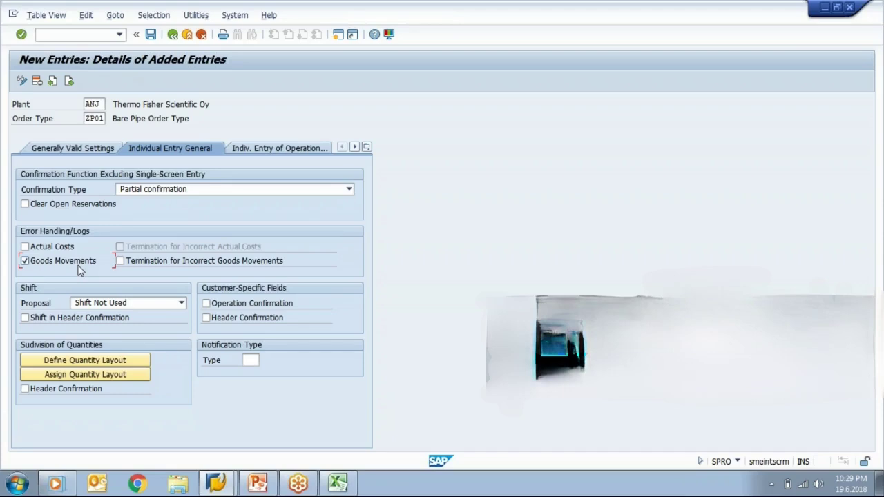
left_click(152, 266)
key("space")
left_click(25, 261)
For individual operation entry, enable all three quantity options, the dates and activities proposals, and the display of HR standard values.
left_click(283, 152)
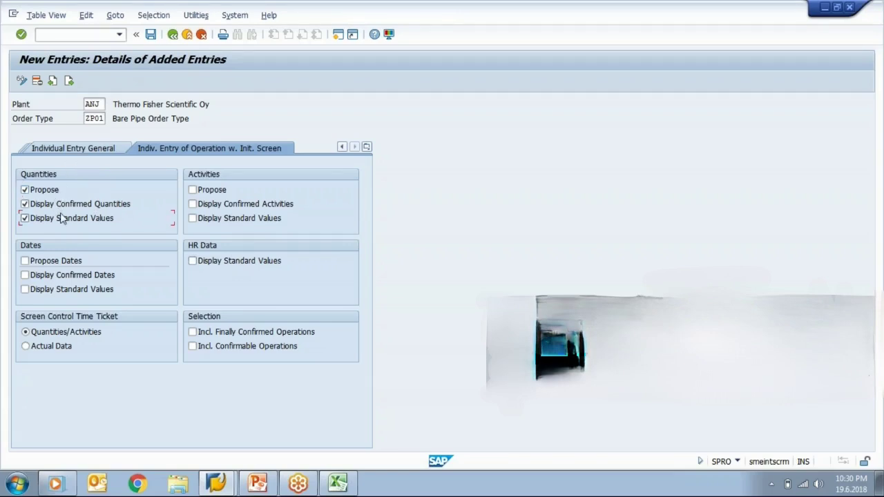
left_click(222, 265)
left_click(220, 196)
Save the confirmation parameters under the proposed customizing request and return to the implementation guide.
key("Return")
left_click(152, 35)
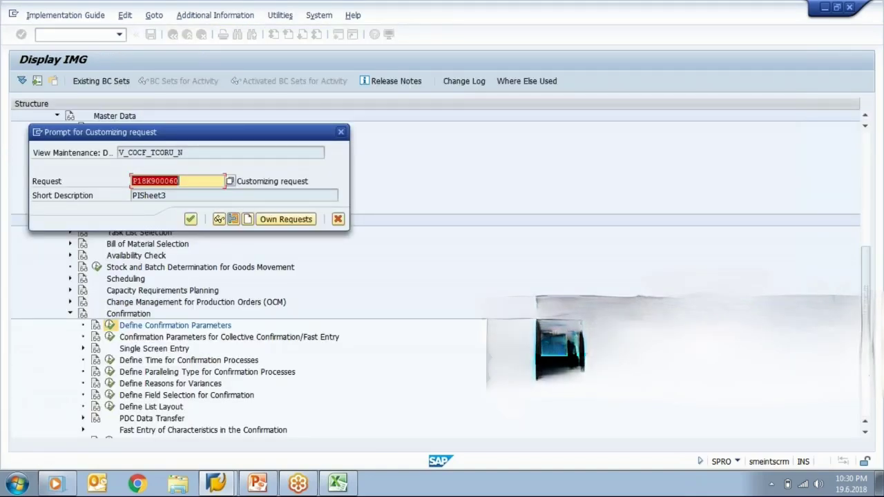
key("Return")
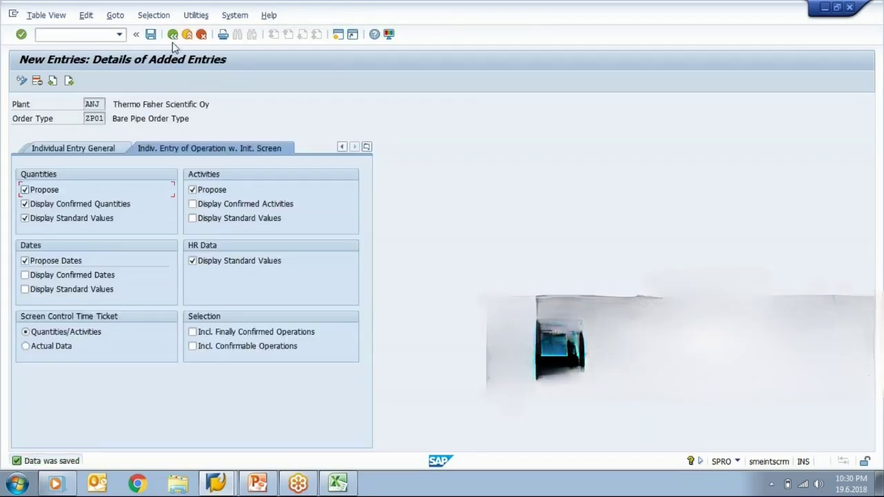
left_click(172, 34)
left_click(172, 35)
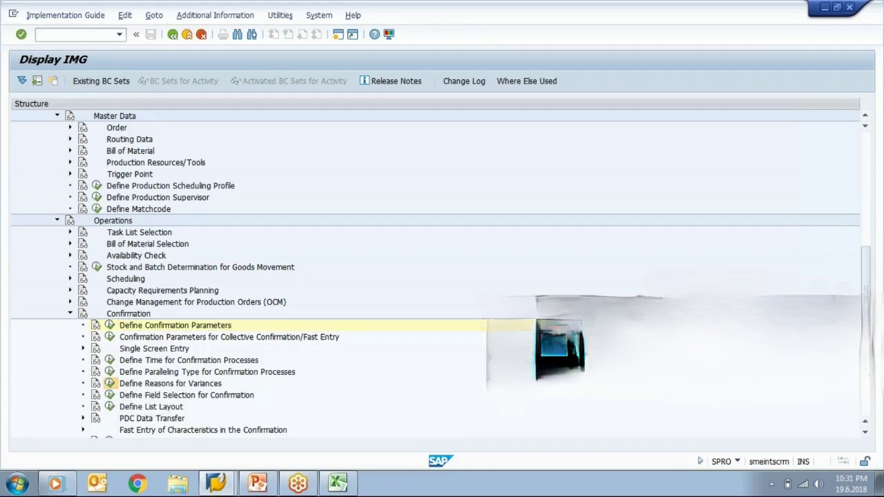
Open Define Reasons for Variances and examine the cause descriptions listed for plant 0001.
left_click(109, 383)
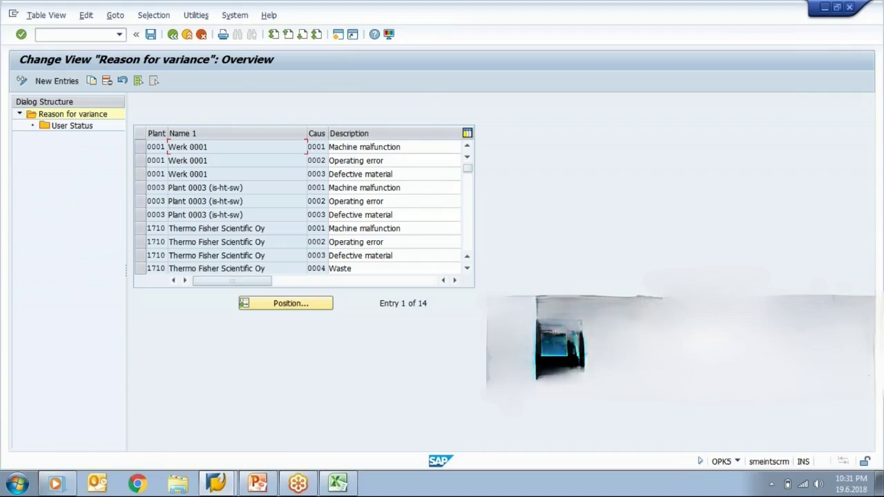
left_click(380, 147)
left_click(379, 160)
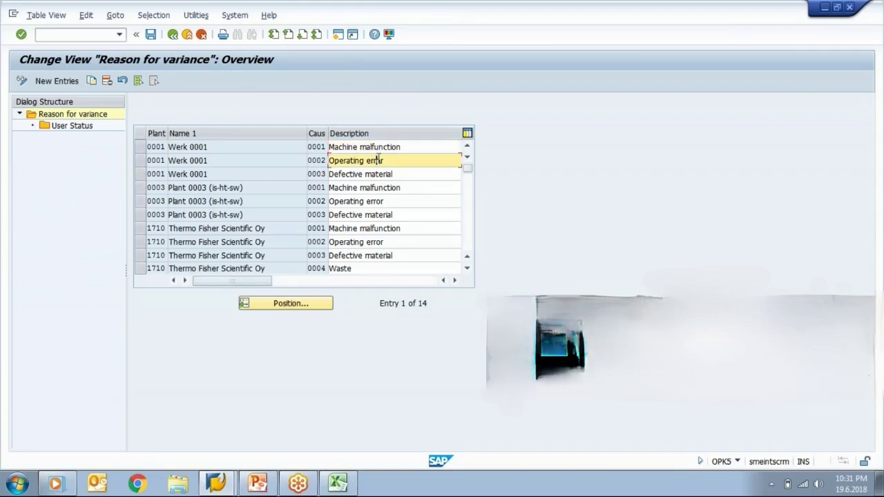
left_click(372, 174)
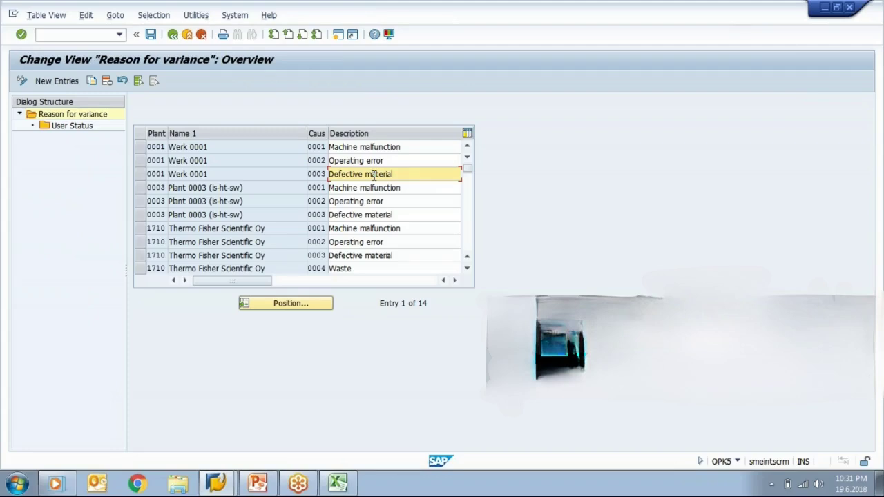